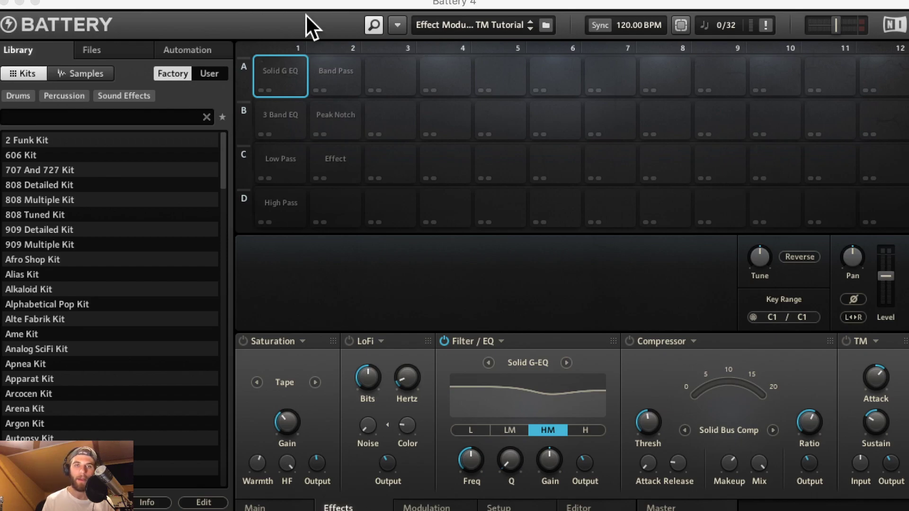
# Step: View the available filter types, and compare the L, LM, HM and H bands of the Solid G-EQ
pyautogui.click(531, 363)
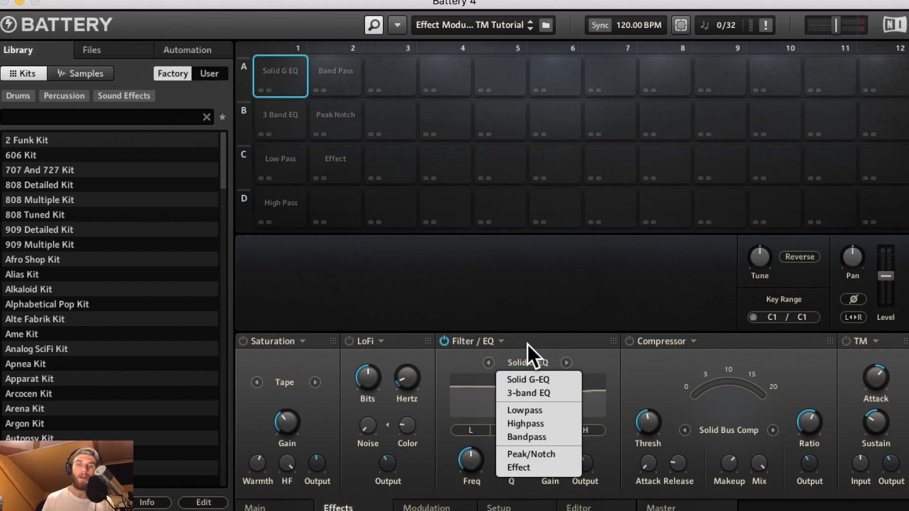
pyautogui.click(527, 343)
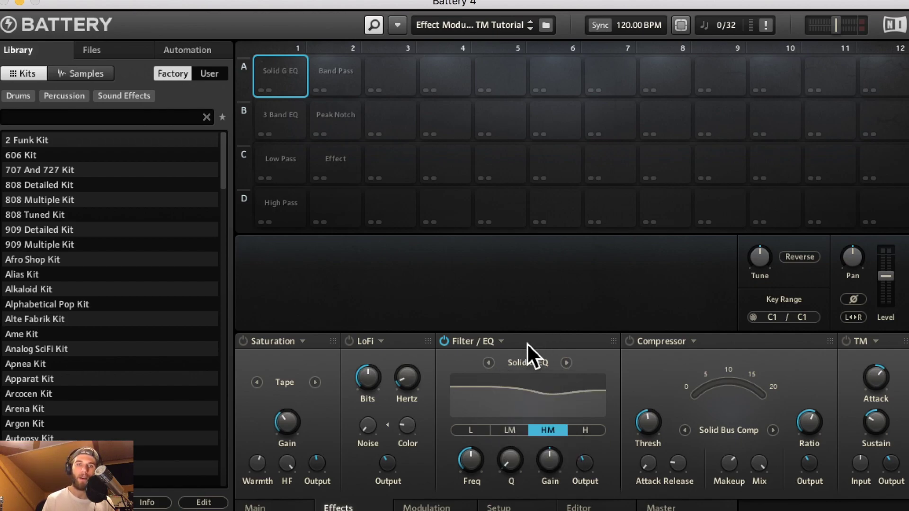
pyautogui.click(474, 434)
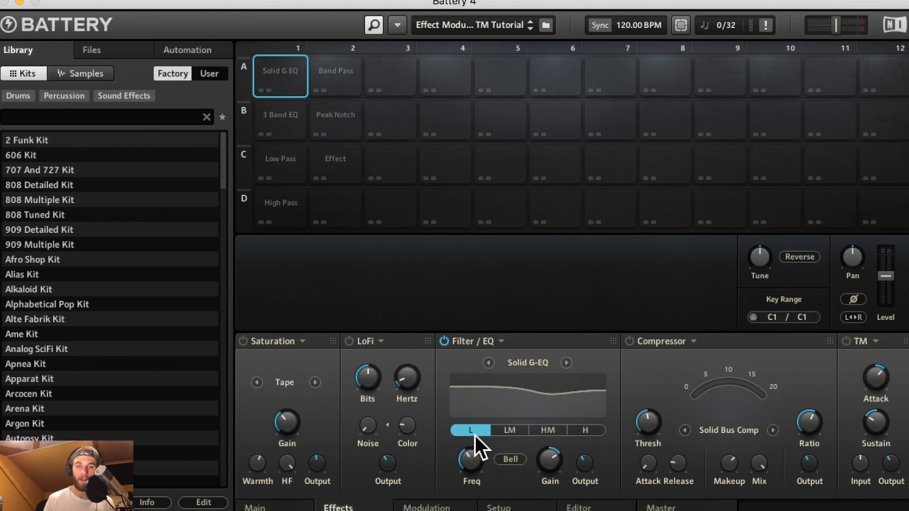
pyautogui.click(524, 432)
pyautogui.click(544, 431)
pyautogui.click(589, 431)
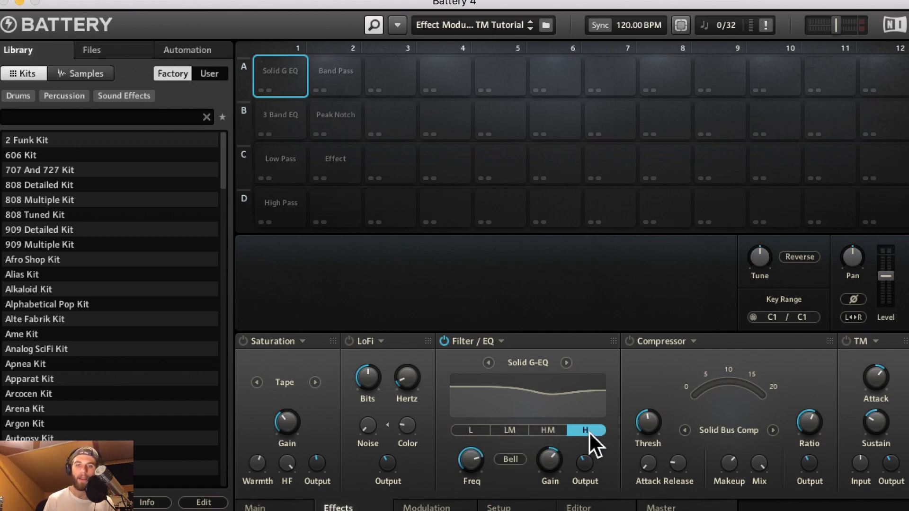
pyautogui.click(484, 433)
pyautogui.click(597, 431)
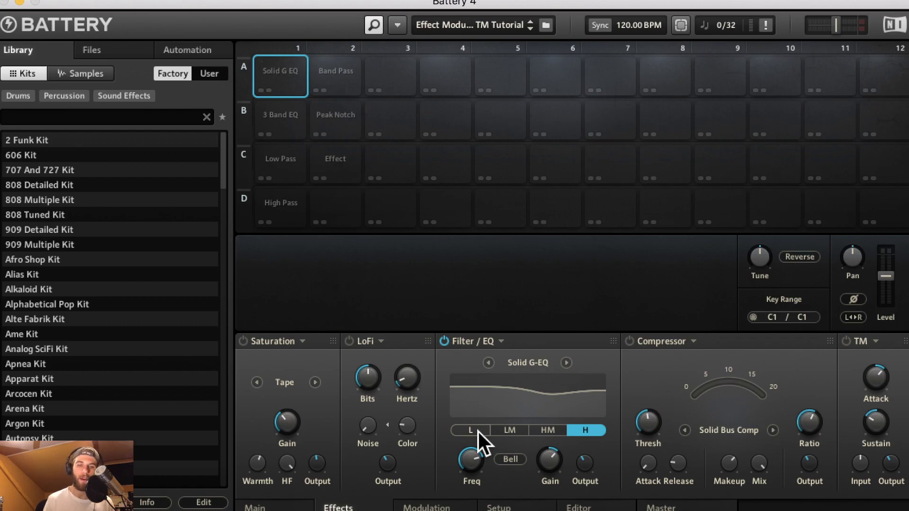
# Step: Switch the Solid G-EQ's H band to Bell, lower its frequency and boost its gain to about 11.8 dB
pyautogui.click(511, 460)
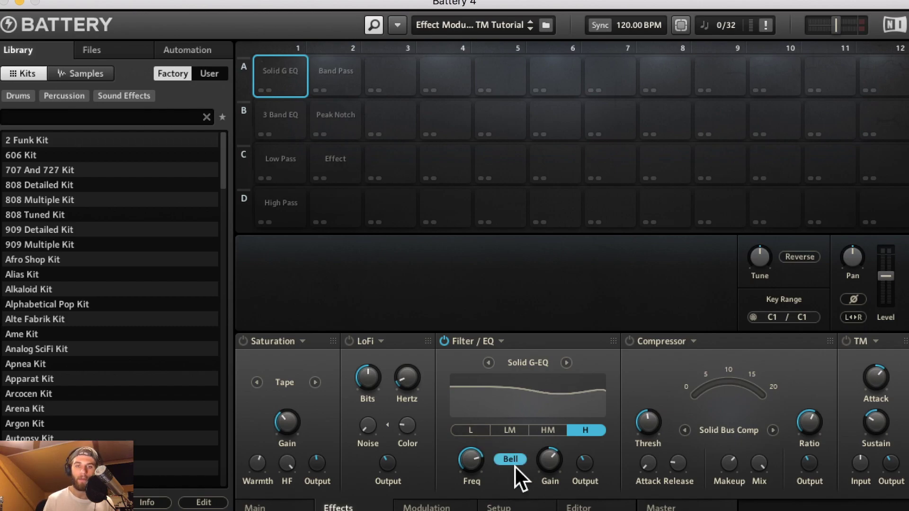
pyautogui.moveTo(474, 461); pyautogui.dragTo(473, 471)
pyautogui.moveTo(545, 467); pyautogui.dragTo(545, 455)
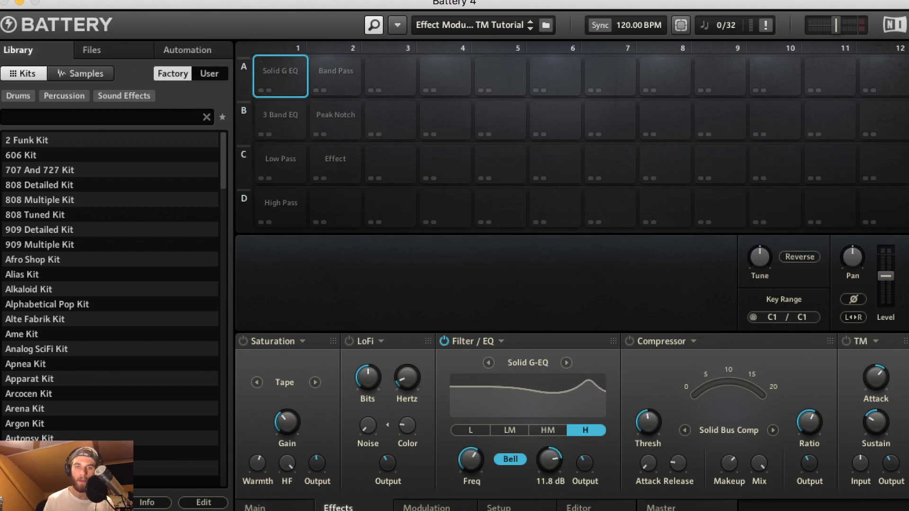
# Step: Turn off Bell on the H band, lower its frequency further and readjust its gain boost
pyautogui.click(511, 460)
pyautogui.moveTo(471, 456)
pyautogui.mouseDown()
pyautogui.moveTo(471, 488)
pyautogui.moveTo(471, 473)
pyautogui.mouseUp()
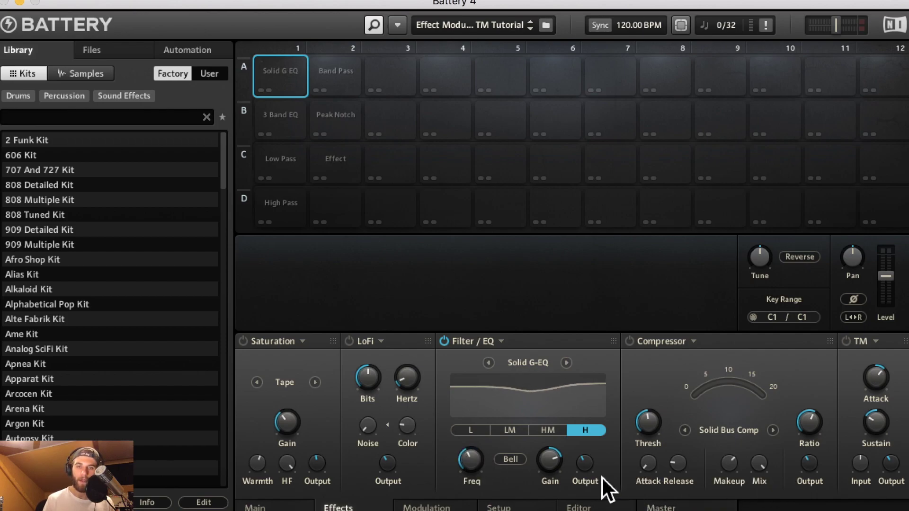
pyautogui.moveTo(557, 466)
pyautogui.mouseDown()
pyautogui.moveTo(557, 488)
pyautogui.moveTo(557, 462)
pyautogui.mouseUp()
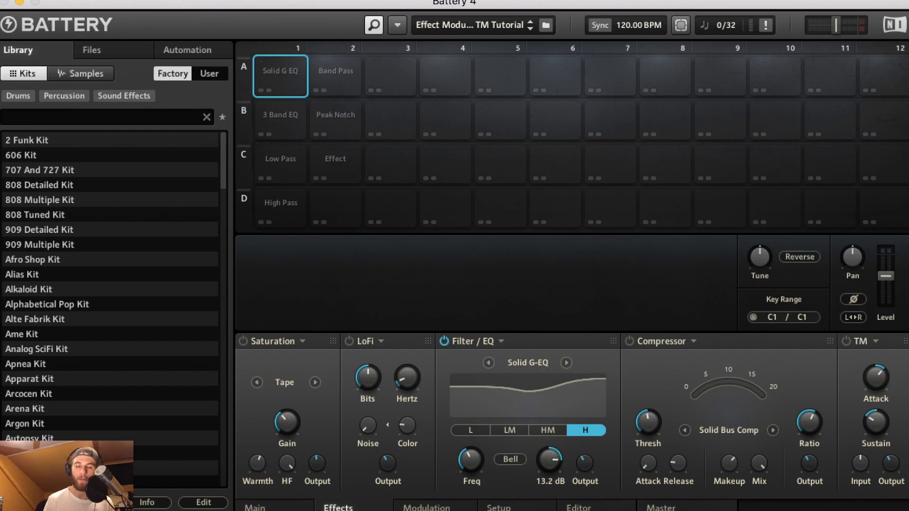
pyautogui.moveTo(557, 462); pyautogui.dragTo(554, 462)
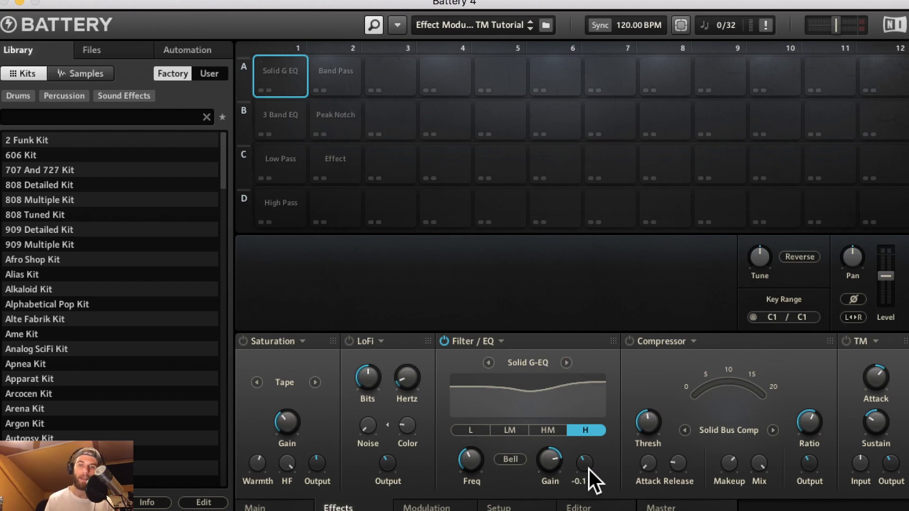
# Step: Raise the Q of the Solid G-EQ's HM band to about 1.5 and boost its gain
pyautogui.click(520, 434)
pyautogui.click(549, 430)
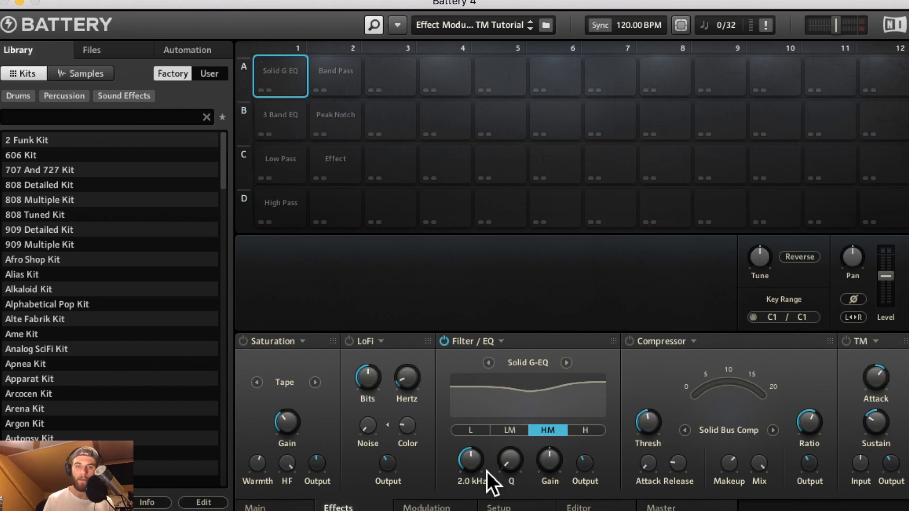
pyautogui.moveTo(506, 466); pyautogui.dragTo(505, 444)
pyautogui.moveTo(549, 465); pyautogui.dragTo(548, 449)
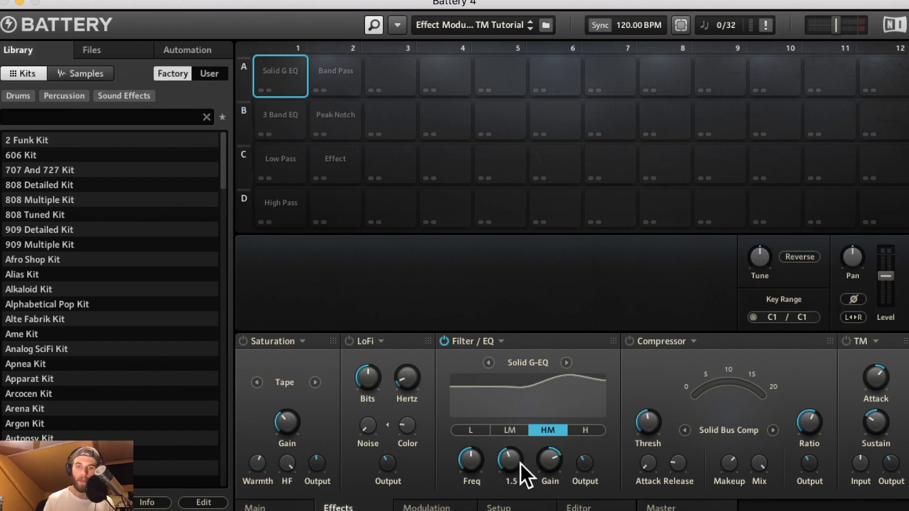
# Step: Return the HM band's Q to its minimum and lower both its frequency and its gain
pyautogui.moveTo(509, 459)
pyautogui.mouseDown()
pyautogui.moveTo(509, 476)
pyautogui.moveTo(516, 464)
pyautogui.mouseUp()
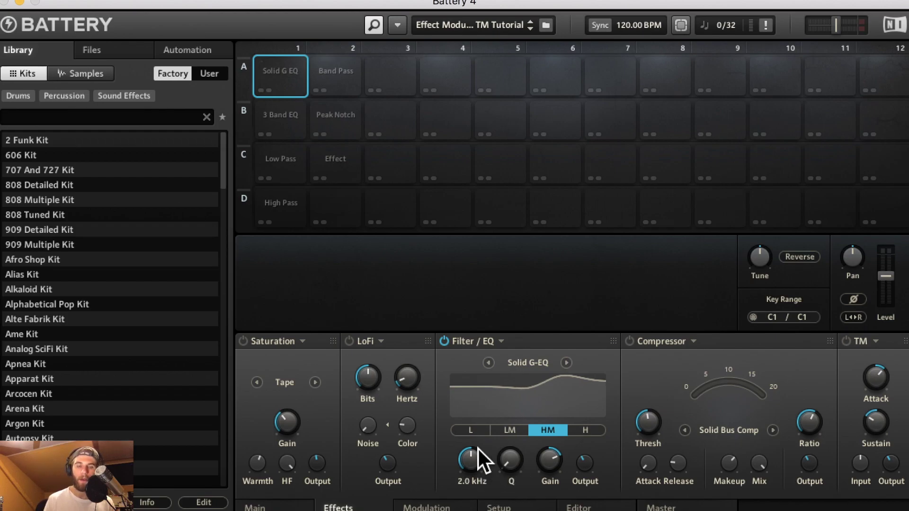
pyautogui.moveTo(455, 468); pyautogui.dragTo(454, 476)
pyautogui.moveTo(548, 460); pyautogui.dragTo(550, 466)
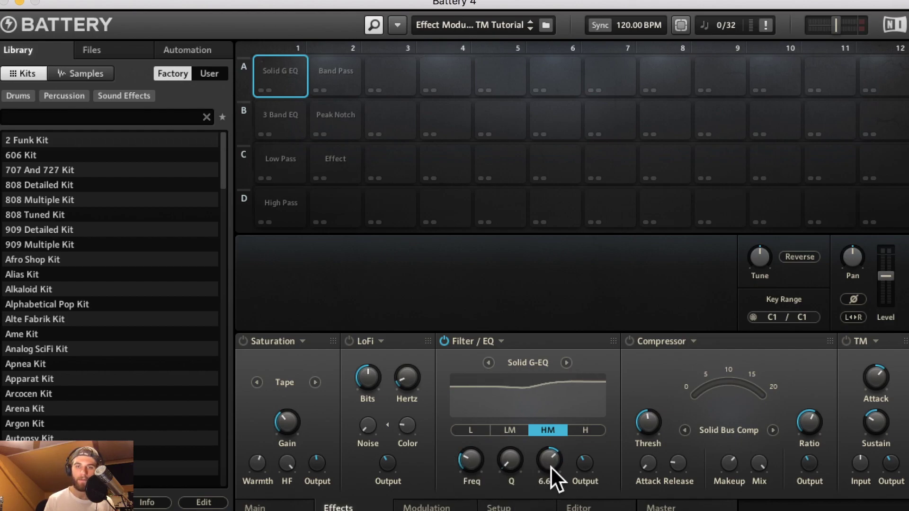
# Step: On the 3 Band EQ cell, boost the gain of Band 3 and adjust its bandwidth
pyautogui.click(289, 119)
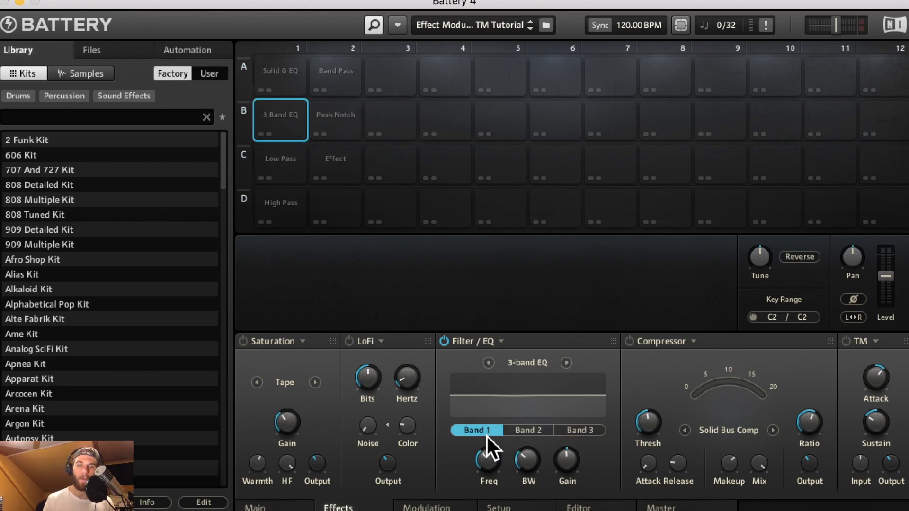
pyautogui.click(533, 432)
pyautogui.click(569, 432)
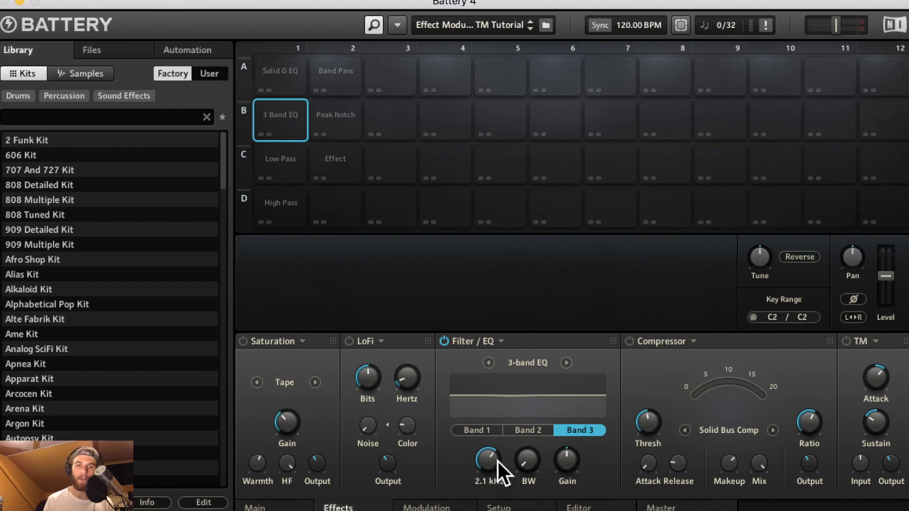
pyautogui.moveTo(582, 461); pyautogui.dragTo(581, 442)
pyautogui.moveTo(527, 460); pyautogui.dragTo(552, 469)
# Step: On the Low Pass cell, compare the response curves of the Ldr 1P, Ldr 2P, Ldr 4P and Daft modes
pyautogui.click(292, 164)
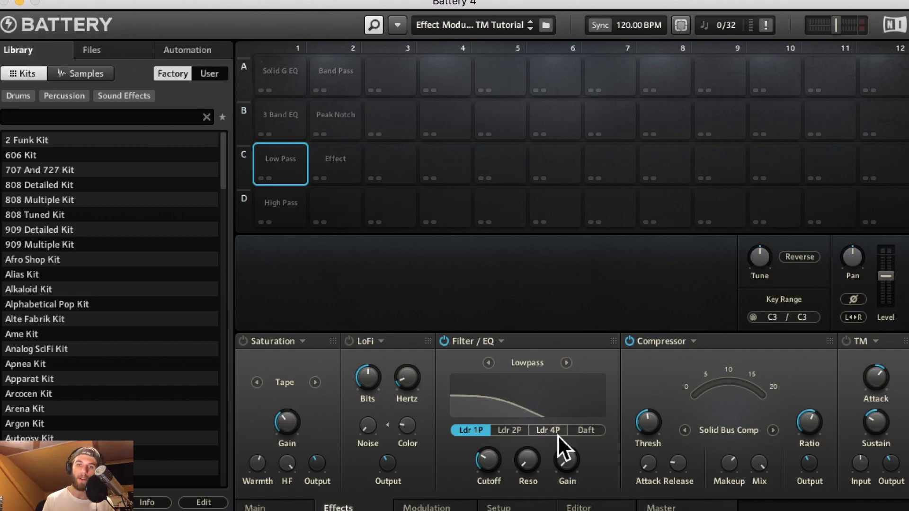
pyautogui.click(584, 436)
pyautogui.click(545, 433)
pyautogui.click(523, 433)
pyautogui.click(454, 431)
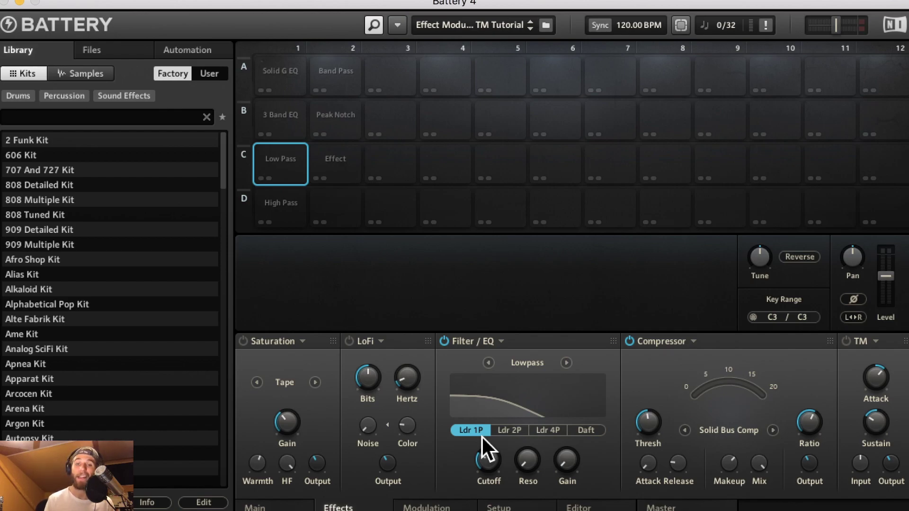
pyautogui.click(512, 432)
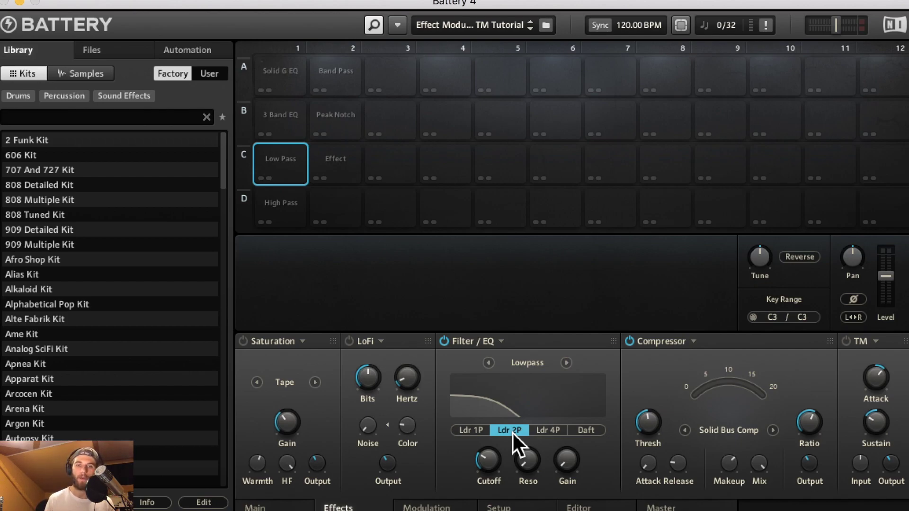
pyautogui.click(548, 432)
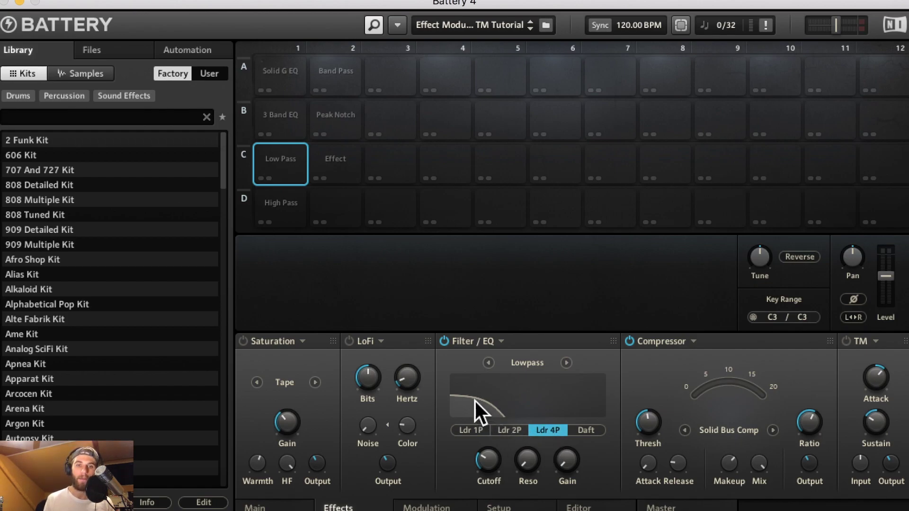
pyautogui.click(585, 431)
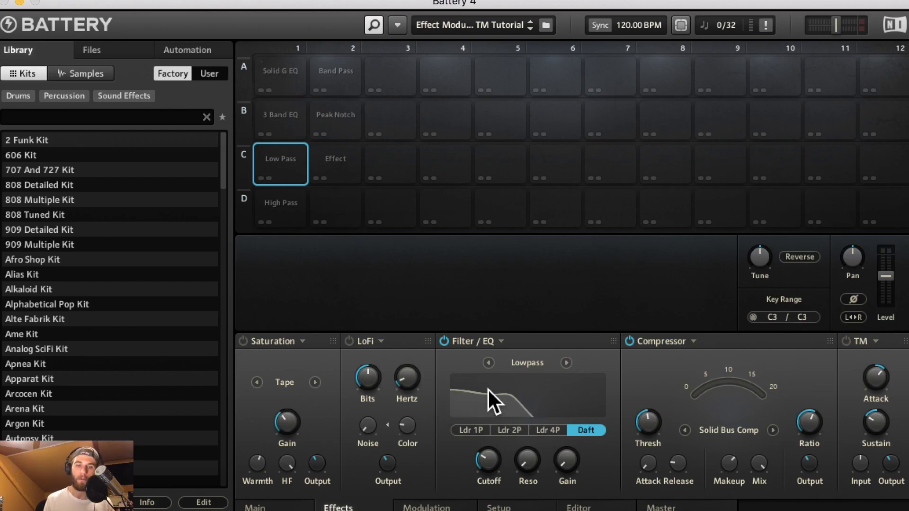
# Step: Try the Daft lowpass cutoff and resonance, and set the filter to Ldr 4P with a raised gain
pyautogui.moveTo(517, 467); pyautogui.dragTo(485, 465)
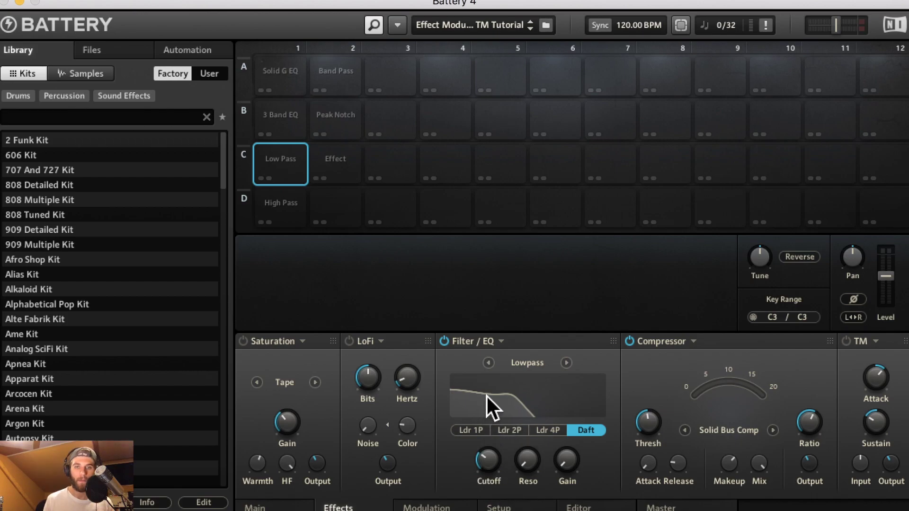
pyautogui.moveTo(535, 468)
pyautogui.mouseDown()
pyautogui.moveTo(545, 449)
pyautogui.moveTo(533, 452)
pyautogui.moveTo(537, 473)
pyautogui.mouseUp()
pyautogui.click(549, 430)
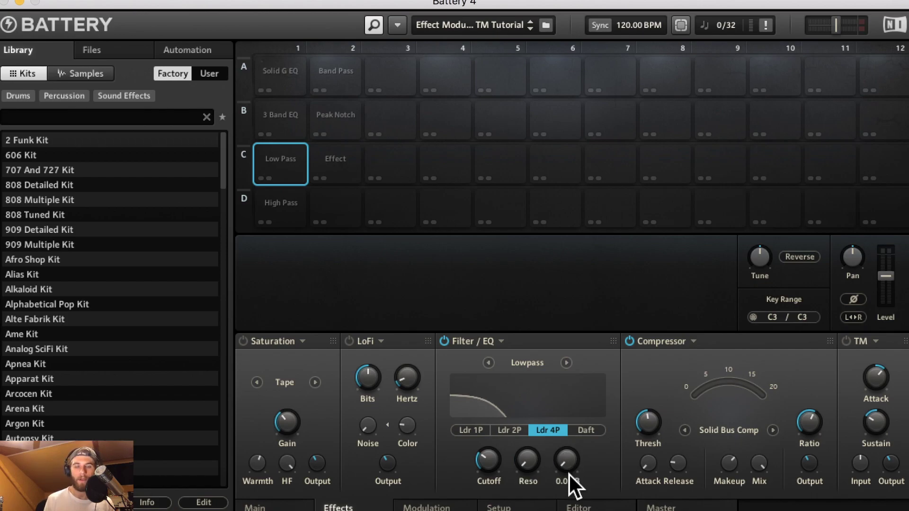
pyautogui.moveTo(570, 472); pyautogui.dragTo(569, 458)
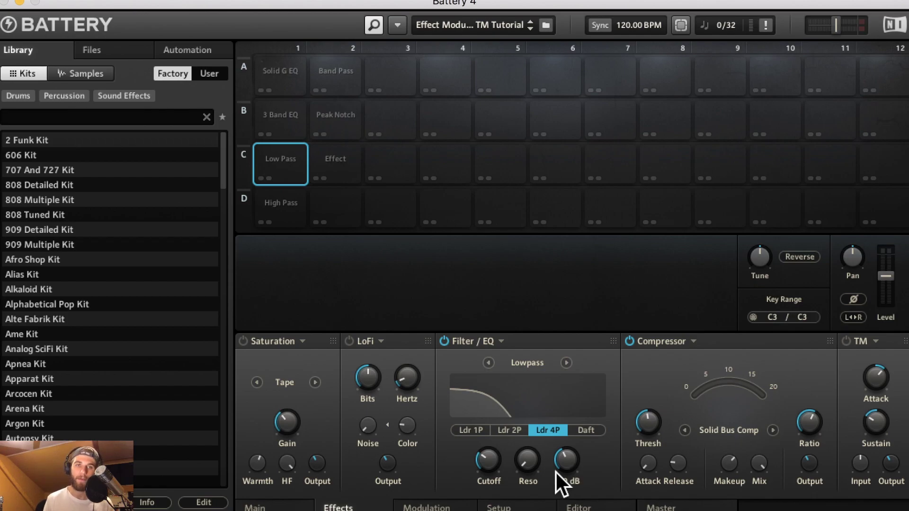
# Step: On the High Pass cell, compare the Ldr 1P, Ldr 2P, Ldr 4P and Daft curves, ending on Daft
pyautogui.click(294, 219)
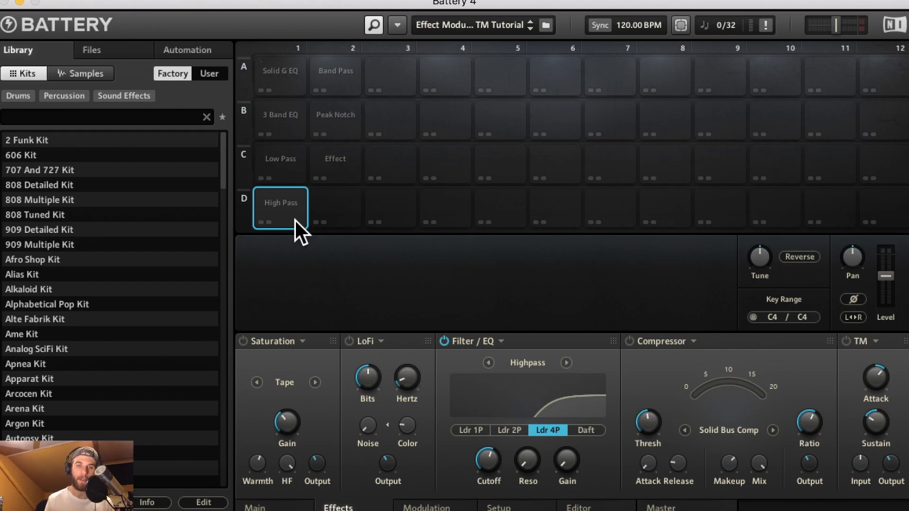
pyautogui.click(469, 431)
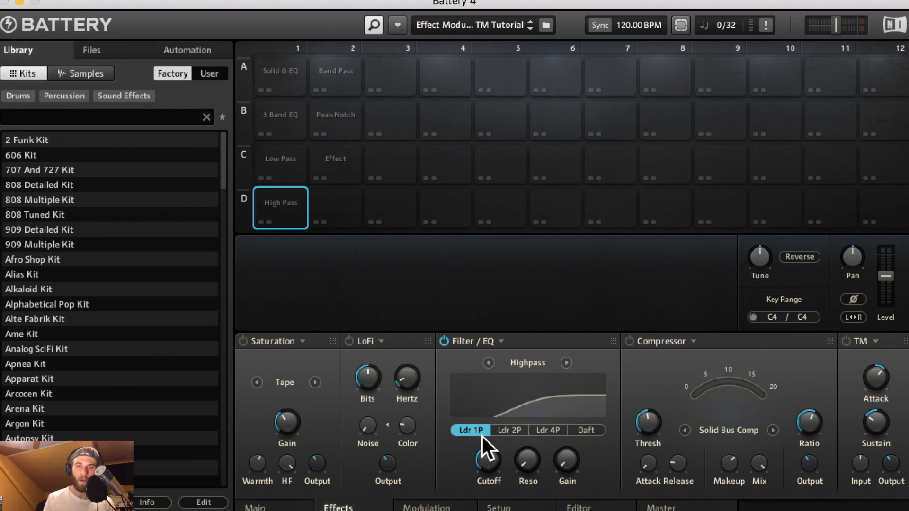
pyautogui.click(515, 432)
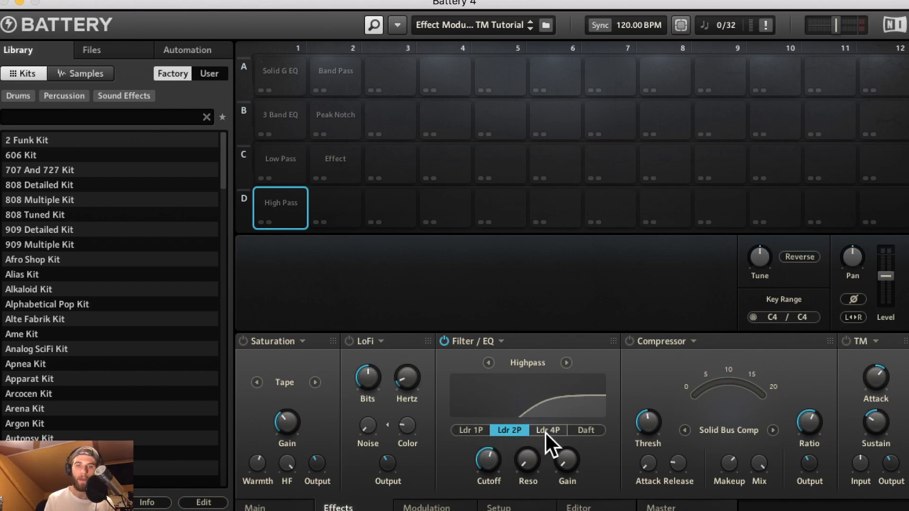
pyautogui.click(558, 433)
pyautogui.click(597, 434)
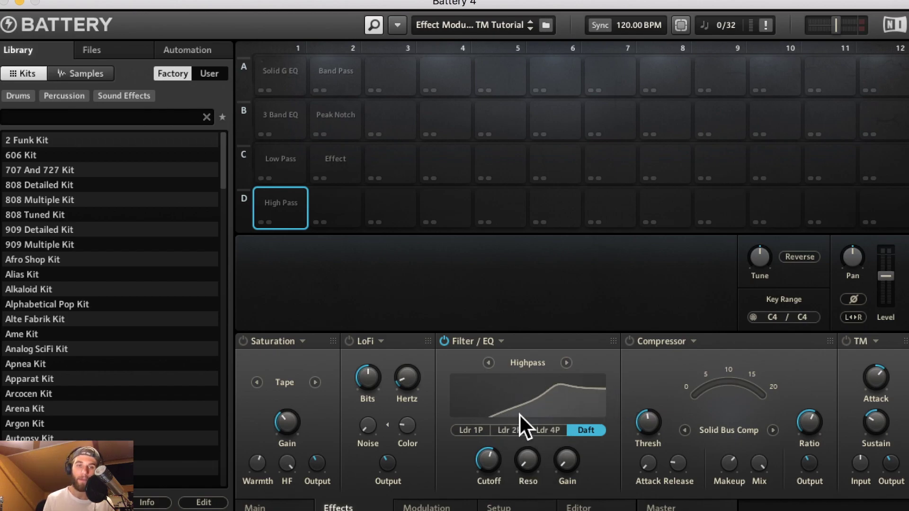
# Step: On the Band Pass cell, compare the curves and controls of the Ldr 2P, SV 2P and SV 4P modes
pyautogui.click(341, 85)
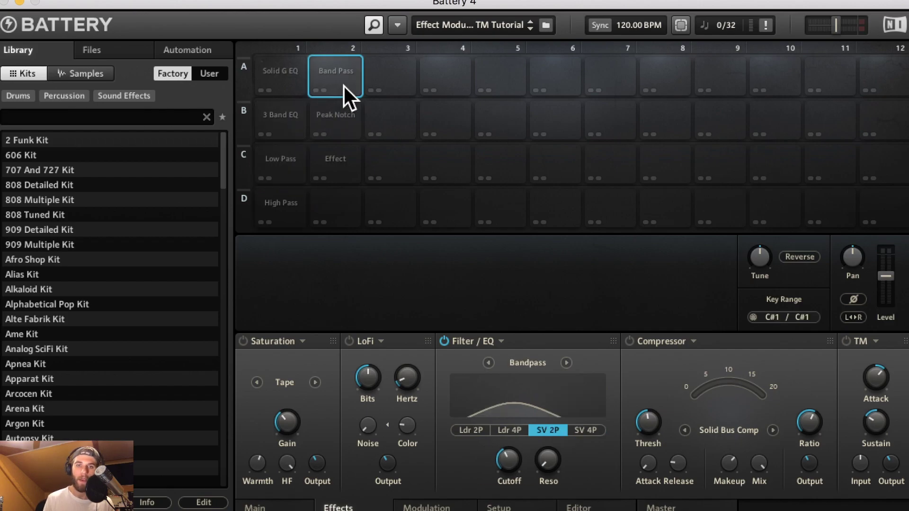
pyautogui.click(475, 435)
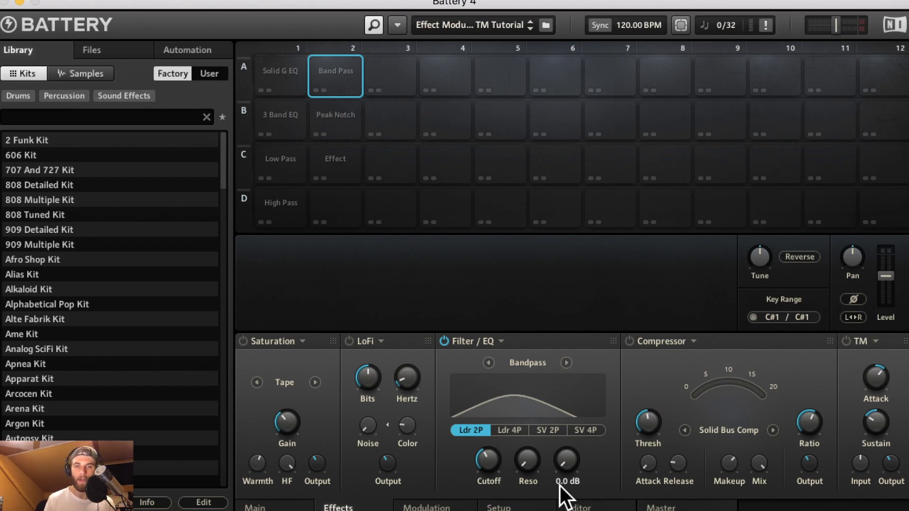
pyautogui.click(555, 431)
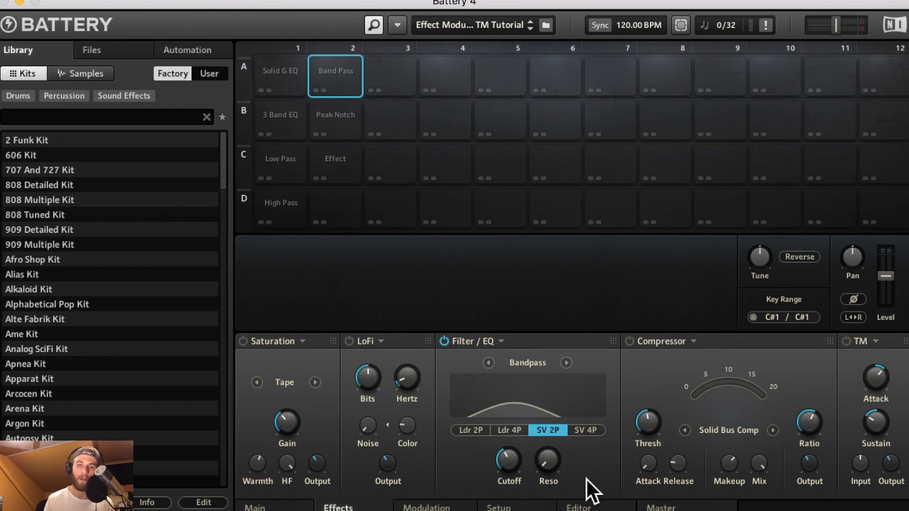
pyautogui.click(594, 434)
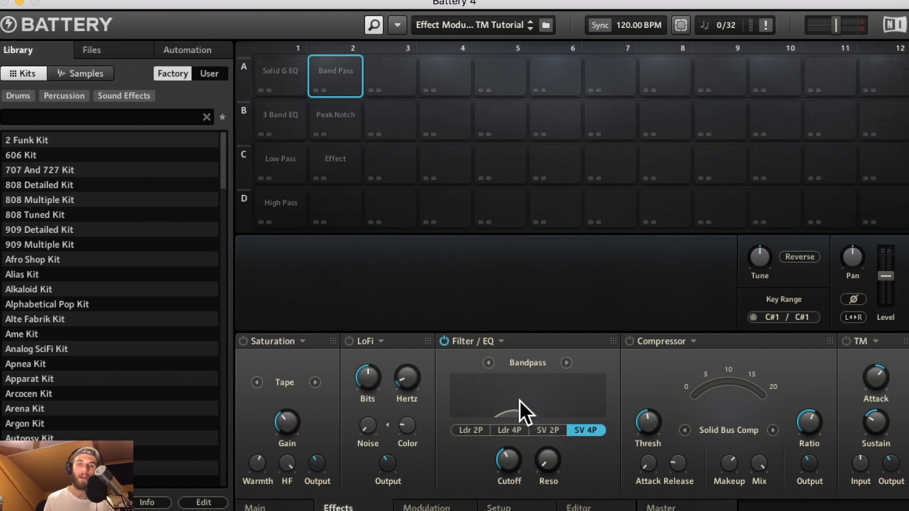
pyautogui.click(554, 434)
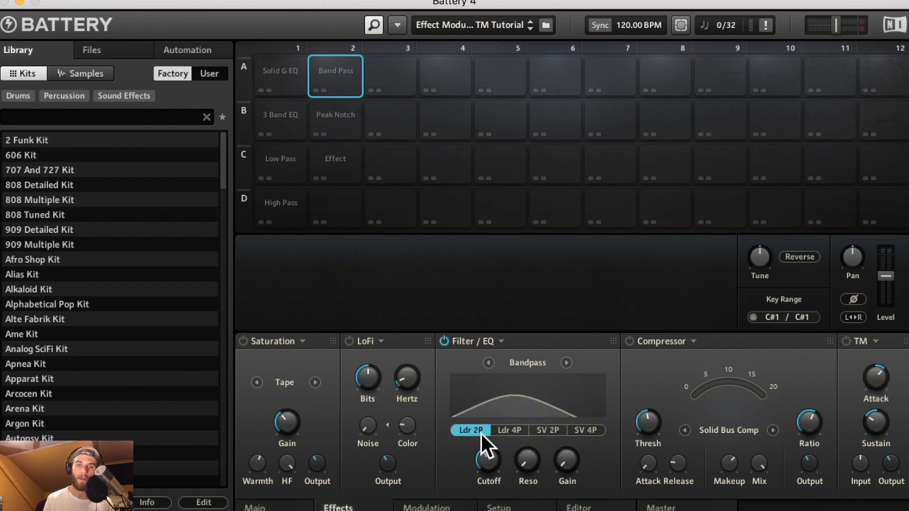
# Step: On the Peak Notch cell, switch the filter to Ldr Peak with lower cutoff and resonance and the gain at minimum
pyautogui.click(349, 117)
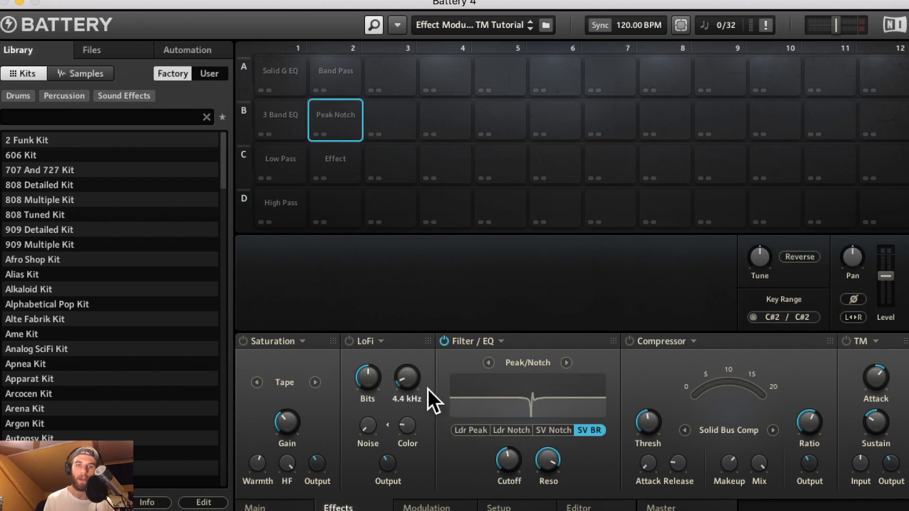
pyautogui.click(475, 431)
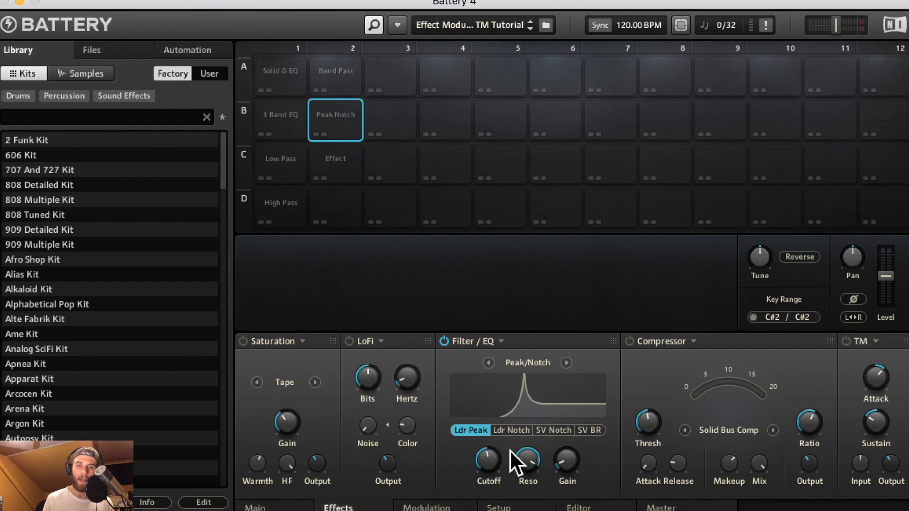
pyautogui.moveTo(528, 461); pyautogui.dragTo(501, 462)
pyautogui.moveTo(559, 463); pyautogui.dragTo(560, 457)
pyautogui.moveTo(497, 460)
pyautogui.mouseDown()
pyautogui.moveTo(496, 470)
pyautogui.moveTo(524, 473)
pyautogui.moveTo(574, 458)
pyautogui.moveTo(575, 467)
pyautogui.moveTo(527, 464)
pyautogui.moveTo(527, 480)
pyautogui.moveTo(503, 457)
pyautogui.mouseUp()
pyautogui.moveTo(566, 460)
pyautogui.mouseDown()
pyautogui.moveTo(567, 451)
pyautogui.moveTo(565, 462)
pyautogui.mouseUp()
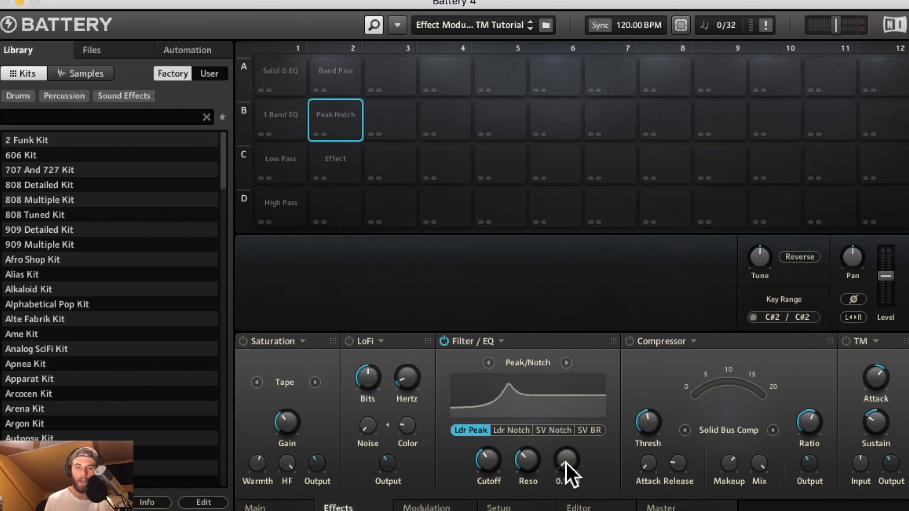
# Step: Try the Ldr Notch and SV Notch modes, adjusting the cutoff and raising the SV Notch resonance
pyautogui.click(524, 431)
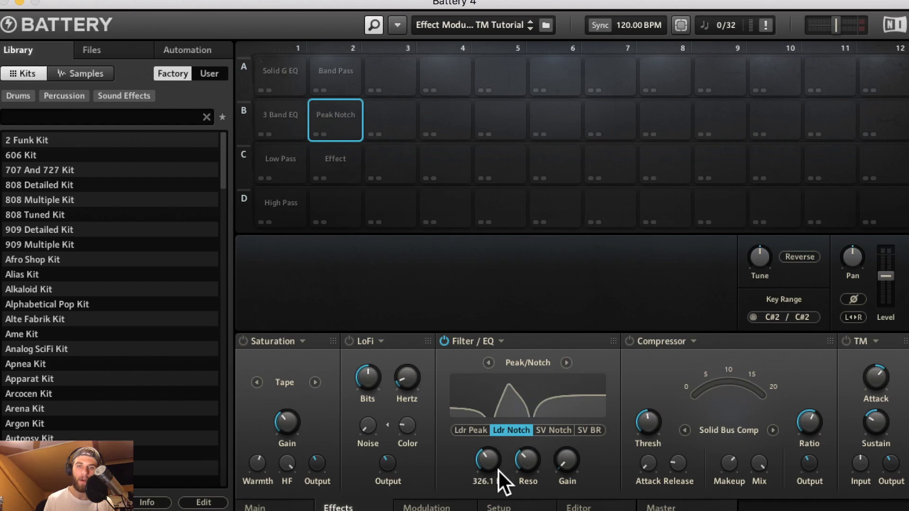
pyautogui.moveTo(488, 461); pyautogui.dragTo(523, 461)
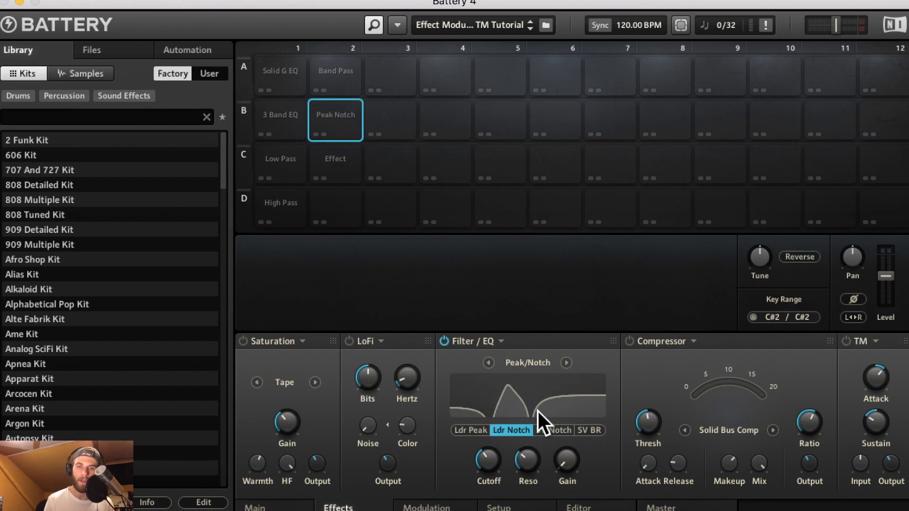
pyautogui.click(553, 430)
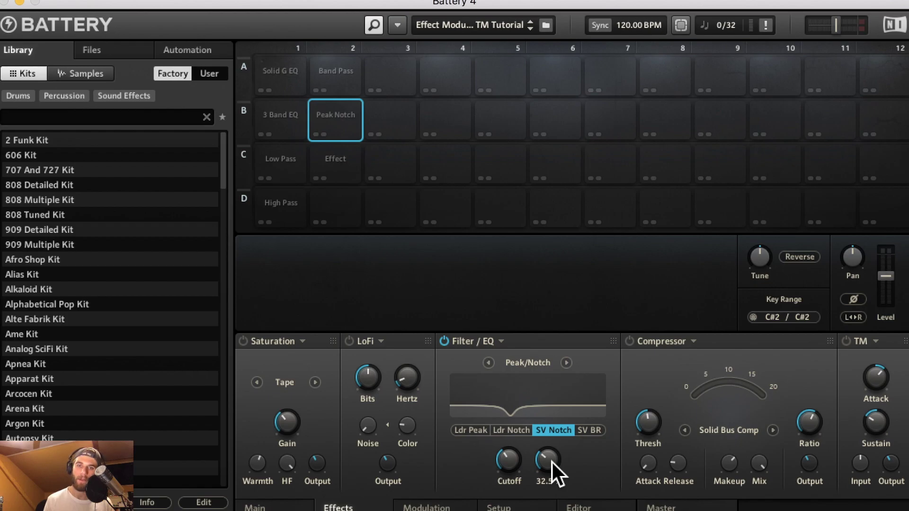
pyautogui.moveTo(549, 463); pyautogui.dragTo(549, 435)
pyautogui.moveTo(515, 468); pyautogui.dragTo(577, 454)
# Step: Switch the Peak/Notch filter to SV BR and raise its resonance to about 95.5%
pyautogui.click(588, 431)
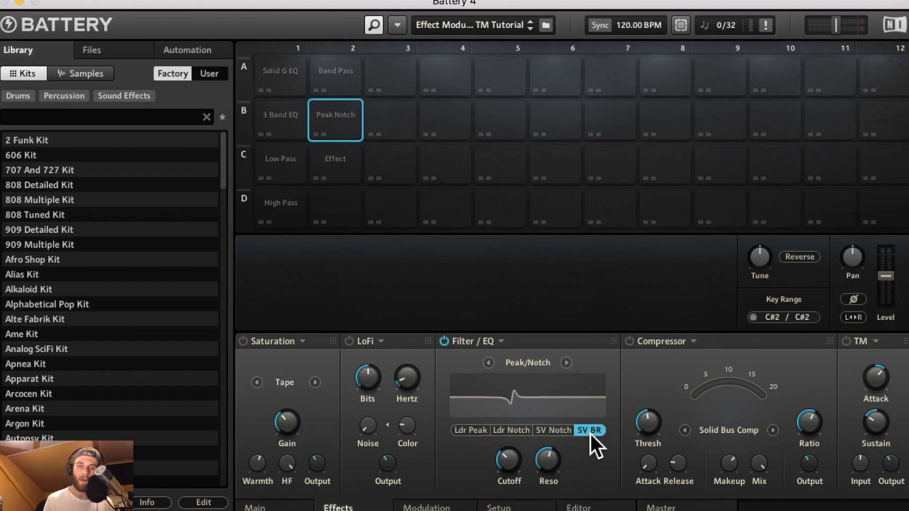
pyautogui.moveTo(548, 459); pyautogui.dragTo(547, 435)
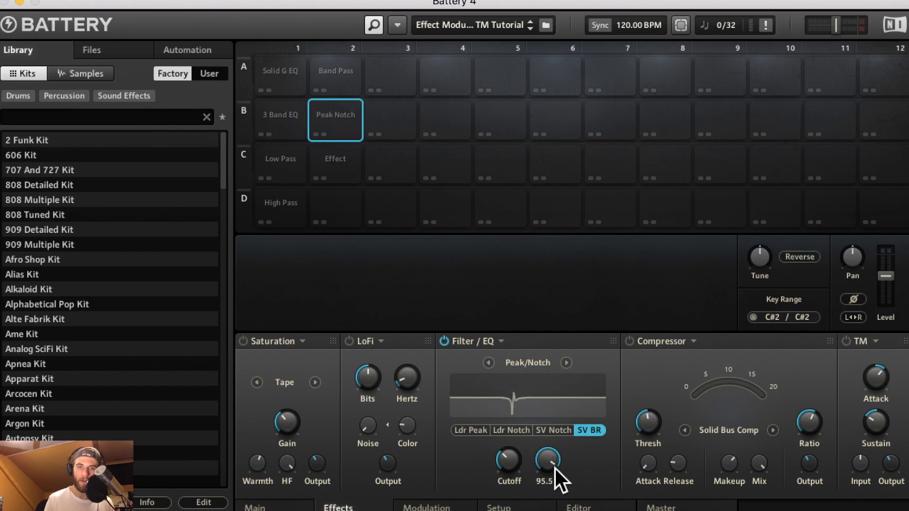
pyautogui.moveTo(493, 460)
pyautogui.mouseDown()
pyautogui.moveTo(494, 450)
pyautogui.moveTo(494, 460)
pyautogui.mouseUp()
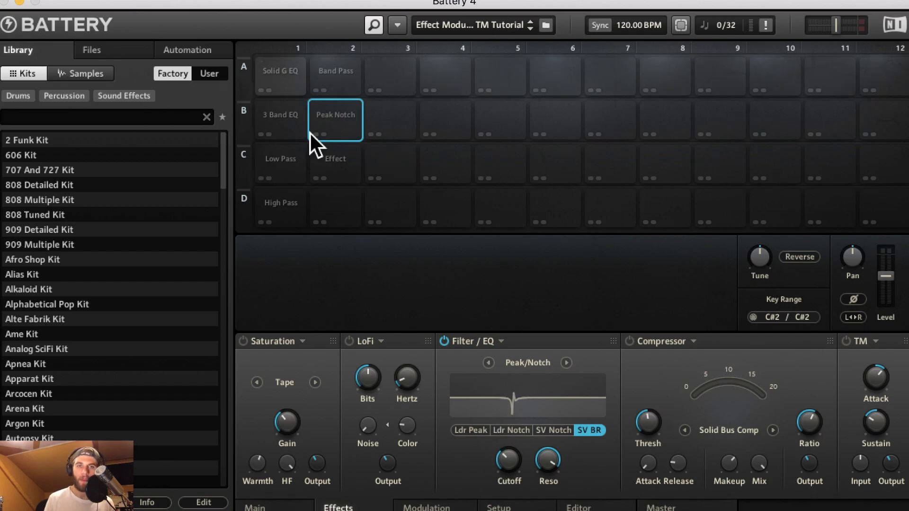
# Step: On the Effect cell, compare the response curves of the Frm 1, Frm 2, Vow A, Vow B and Phaser modes
pyautogui.click(358, 170)
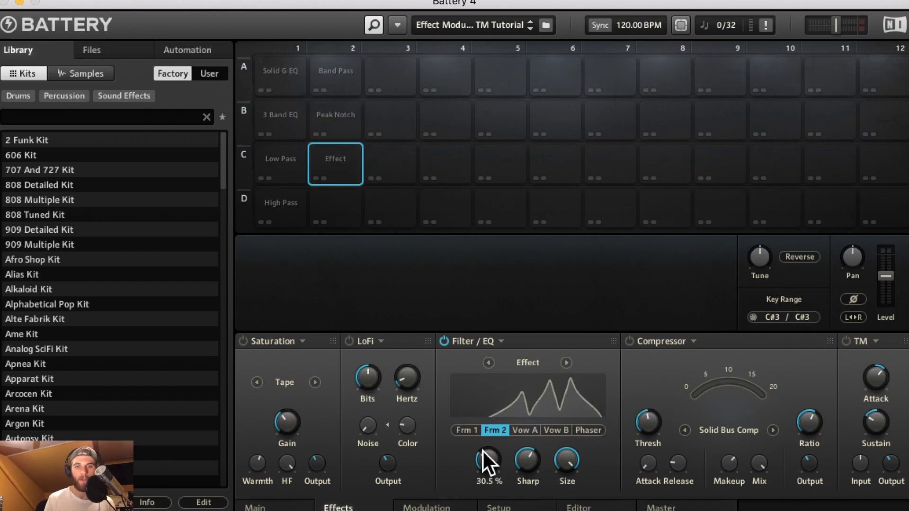
pyautogui.click(472, 431)
pyautogui.click(495, 431)
pyautogui.click(467, 431)
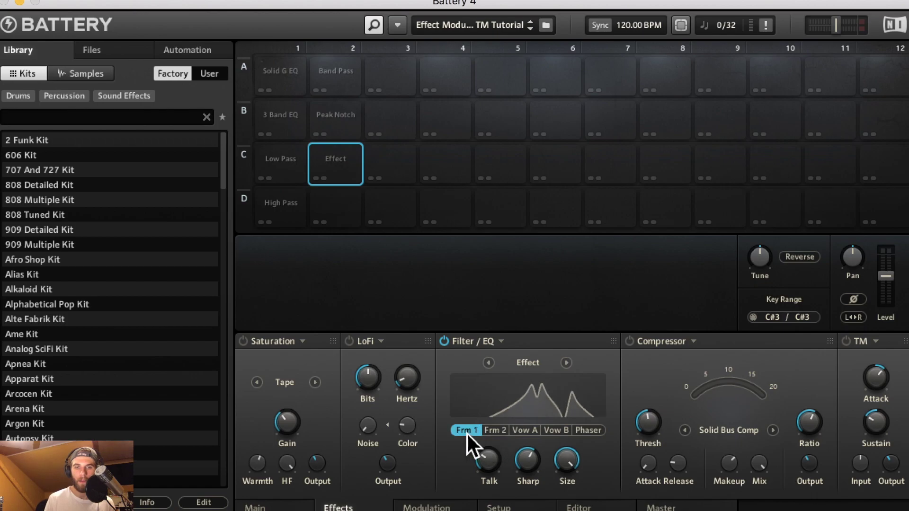
pyautogui.click(501, 432)
pyautogui.click(524, 432)
pyautogui.click(553, 431)
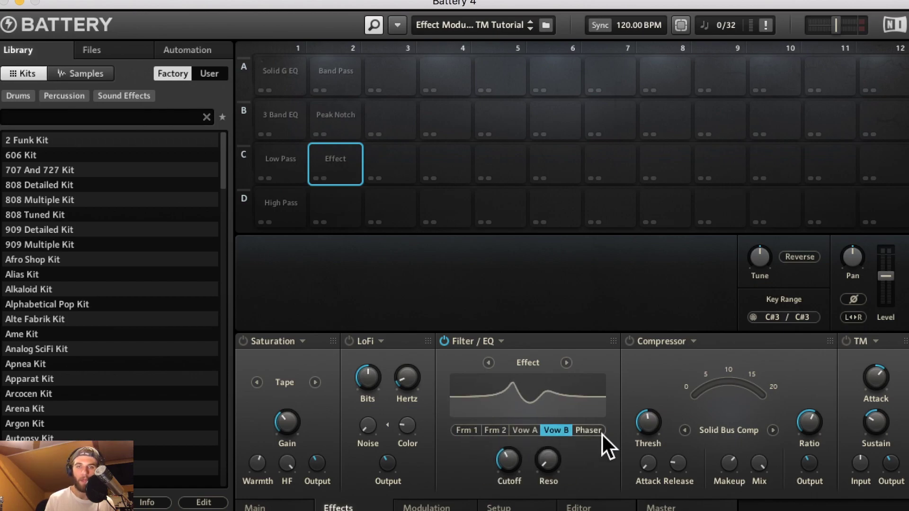
pyautogui.click(590, 434)
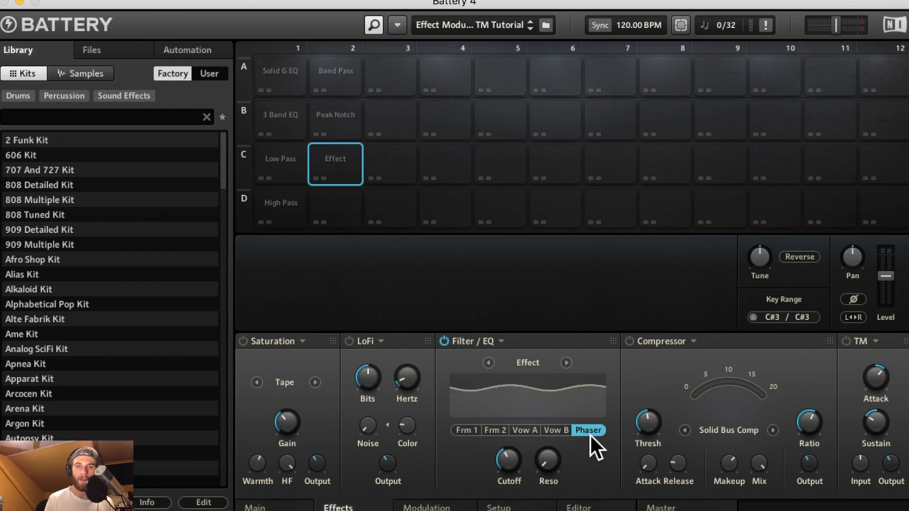
# Step: Adjust the Frm 2 talk, sharp and size controls, reducing the size slightly, and compare the curve with Frm 1
pyautogui.click(463, 431)
pyautogui.click(500, 434)
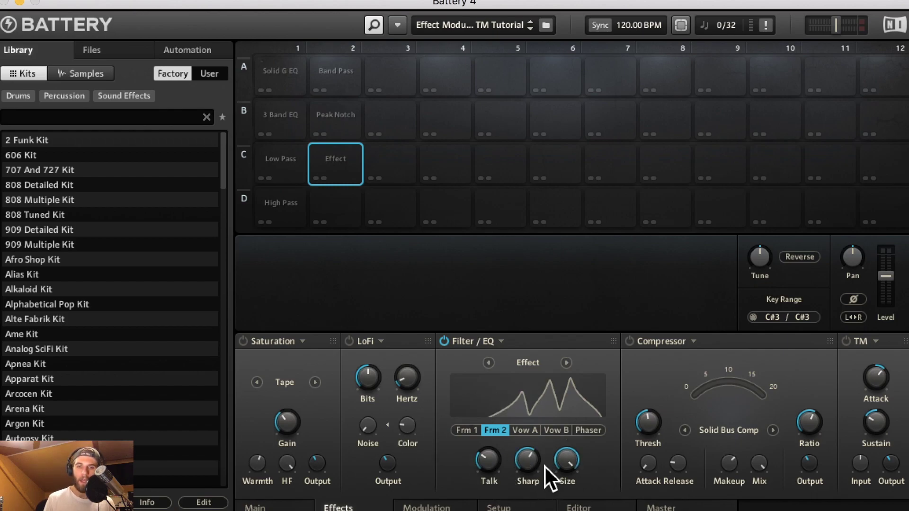
pyautogui.moveTo(498, 463); pyautogui.dragTo(568, 458)
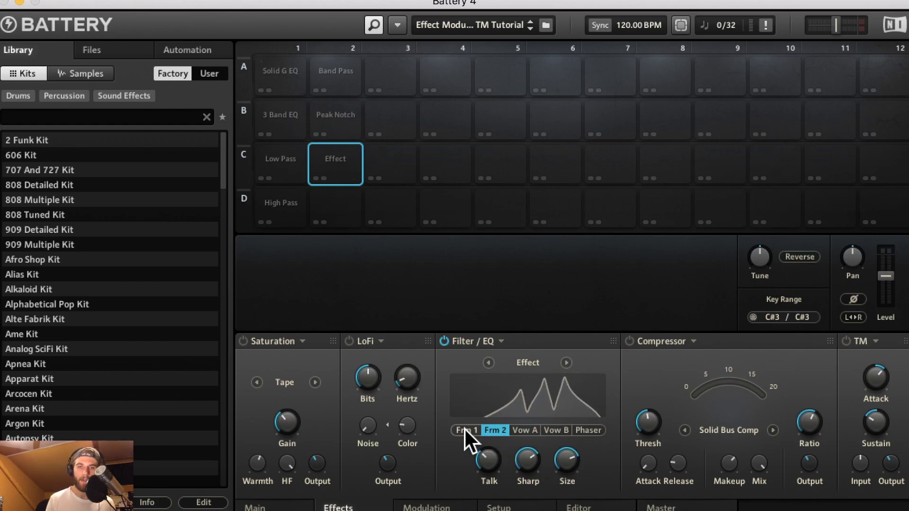
pyautogui.click(464, 429)
pyautogui.click(489, 434)
# Step: Raise the cutoff and resonance in the Vow A and Vow B modes, and turn the Phaser's cutoff up to maximum
pyautogui.click(530, 434)
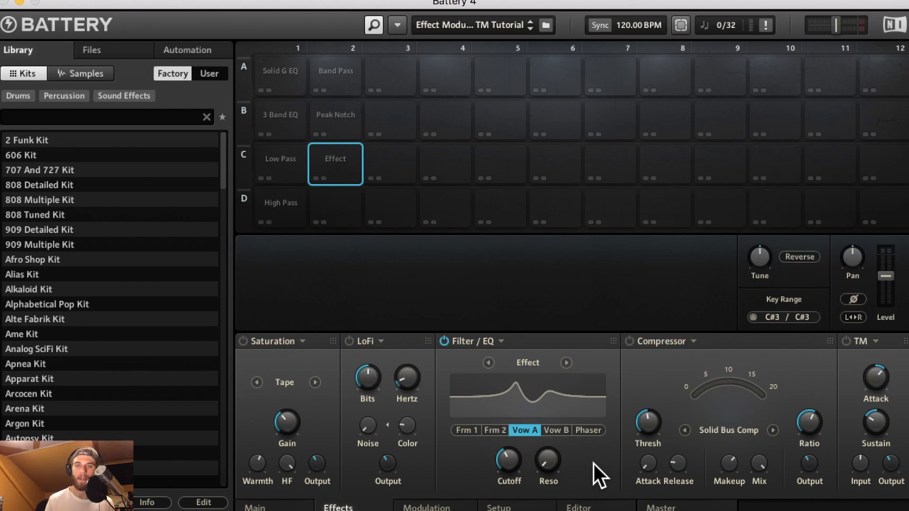
pyautogui.click(564, 432)
pyautogui.moveTo(506, 460); pyautogui.dragTo(506, 454)
pyautogui.moveTo(556, 476); pyautogui.dragTo(557, 464)
pyautogui.click(535, 434)
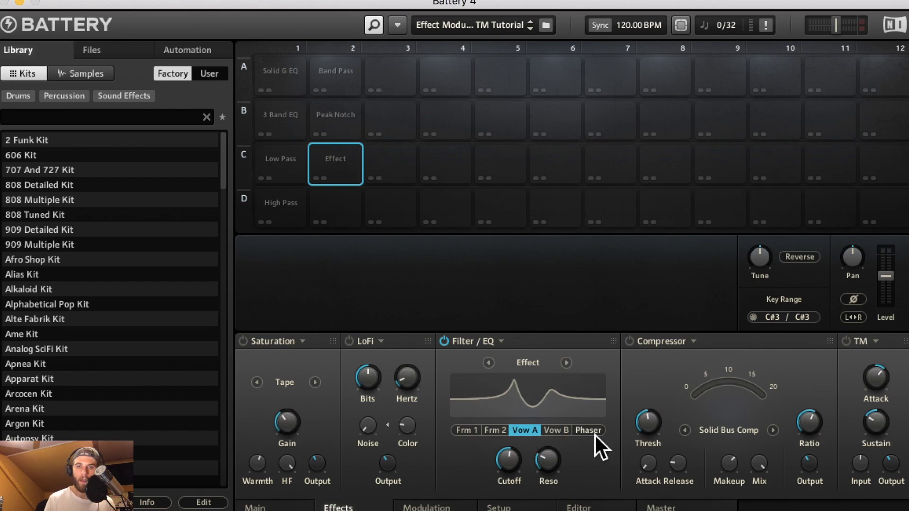
pyautogui.click(593, 431)
pyautogui.moveTo(515, 462); pyautogui.dragTo(526, 421)
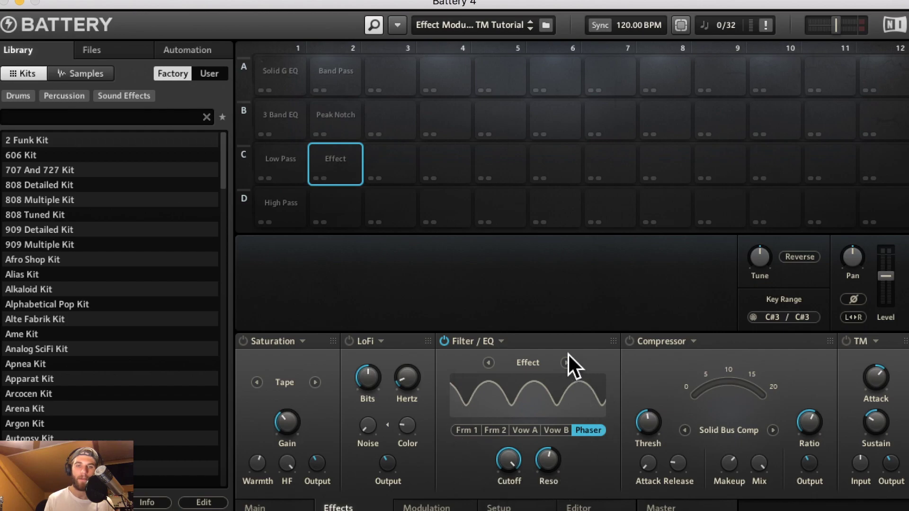
# Step: Go through the Frm 1, Frm 2, Vow A, Vow B and Phaser curves again, ending on Frm 1
pyautogui.click(474, 432)
pyautogui.click(497, 431)
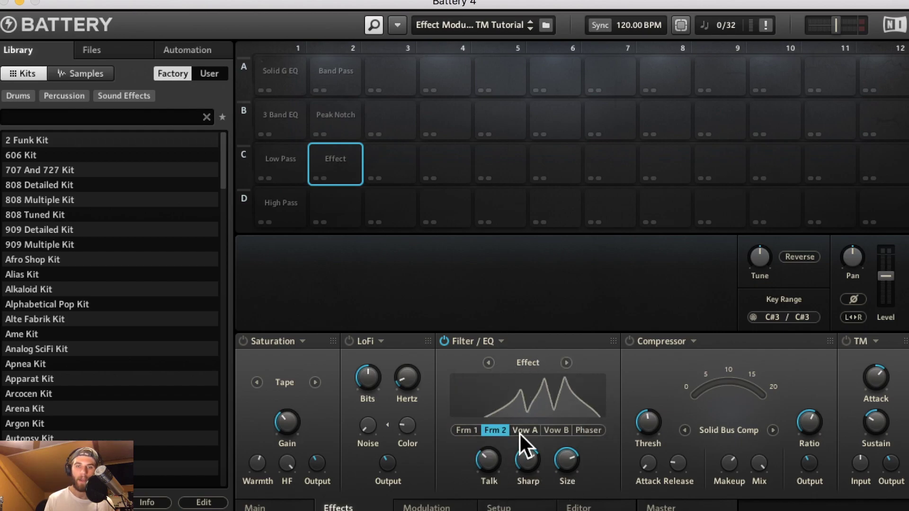
pyautogui.click(526, 431)
pyautogui.click(556, 431)
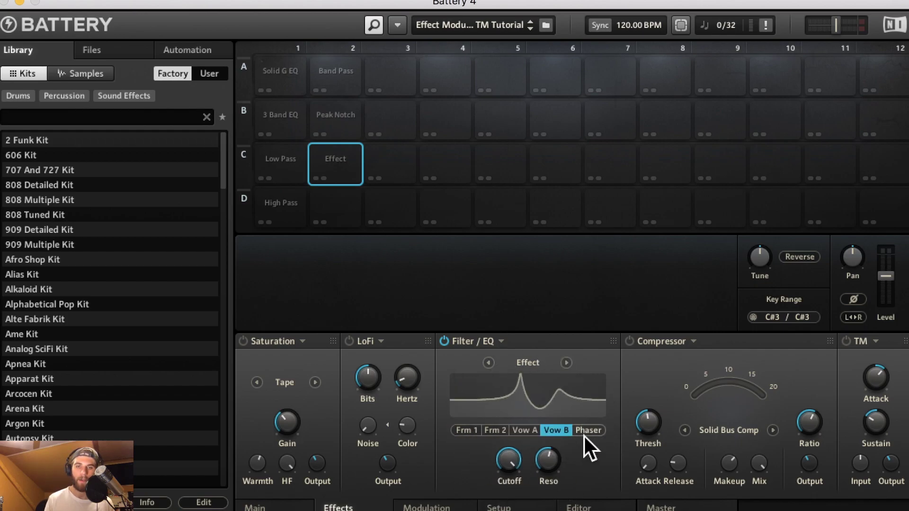
pyautogui.click(480, 432)
pyautogui.click(495, 432)
pyautogui.click(525, 431)
pyautogui.click(556, 432)
pyautogui.click(591, 431)
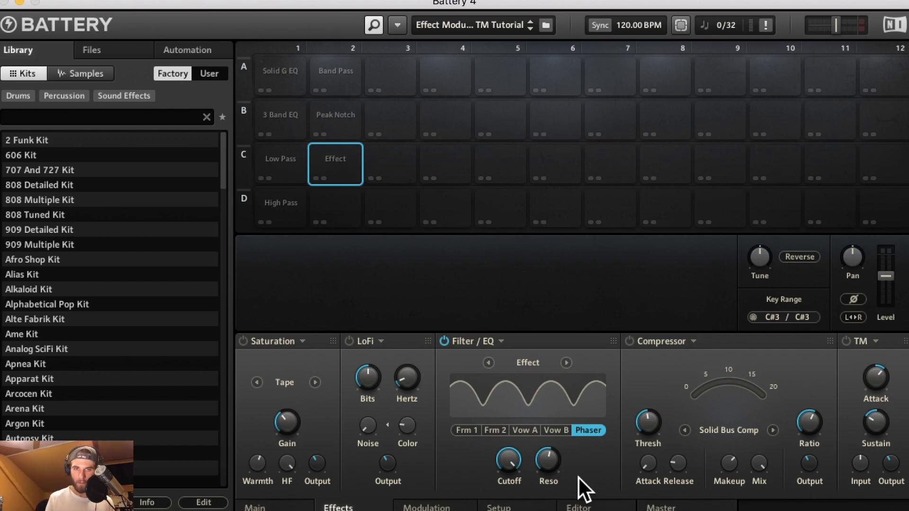
pyautogui.click(466, 431)
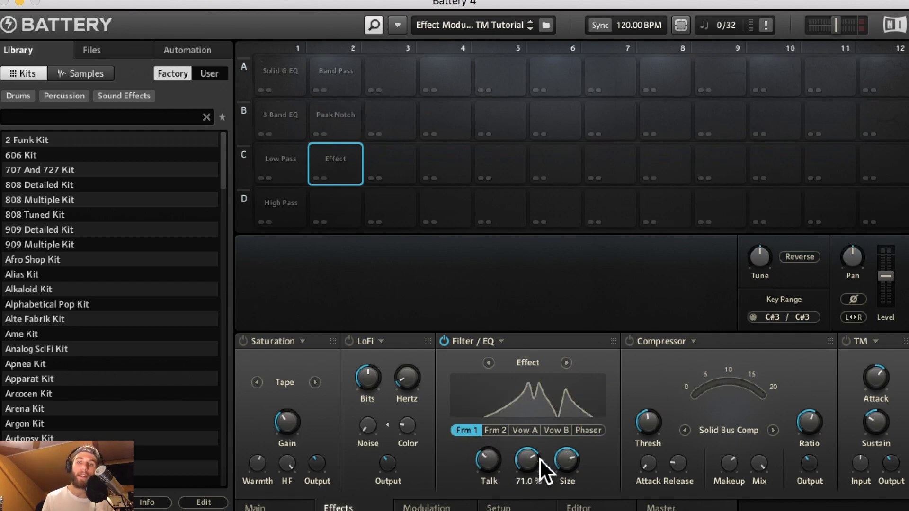